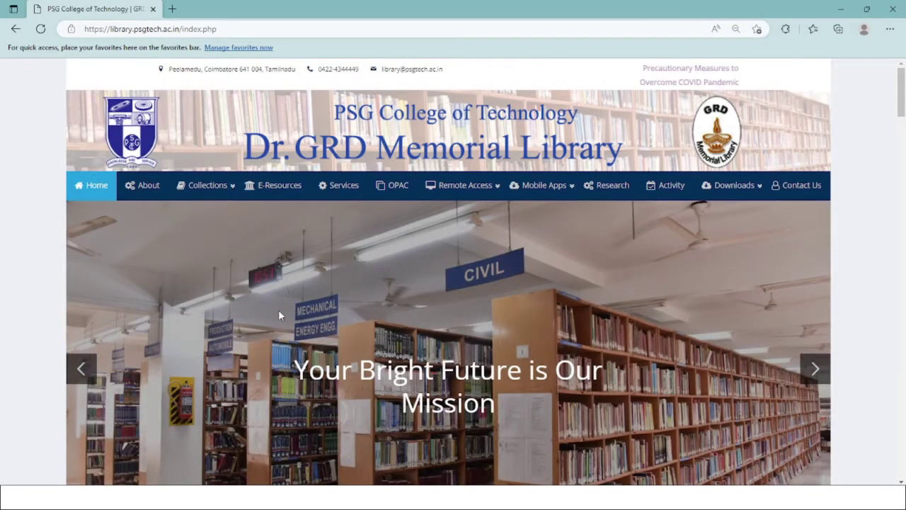
# Step: Open the library's Subscribed E-Databases list and scroll down to the SCOPUS entry
pyautogui.moveTo(283, 194)
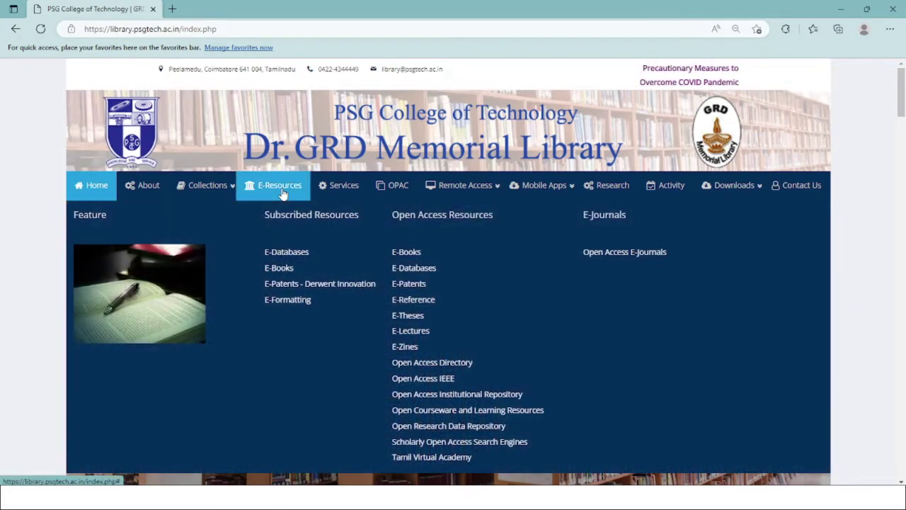
pyautogui.click(295, 253)
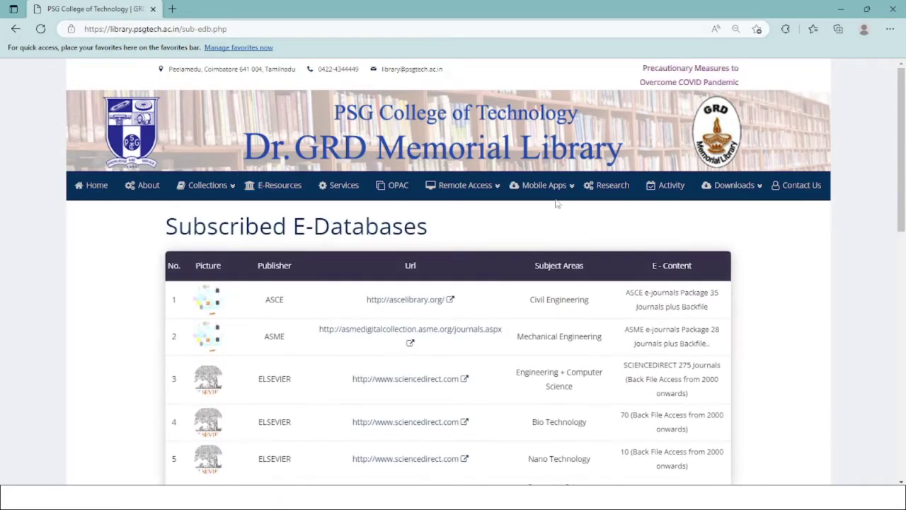
pyautogui.scroll(-1, 782, 238)
pyautogui.scroll(-2, 783, 238)
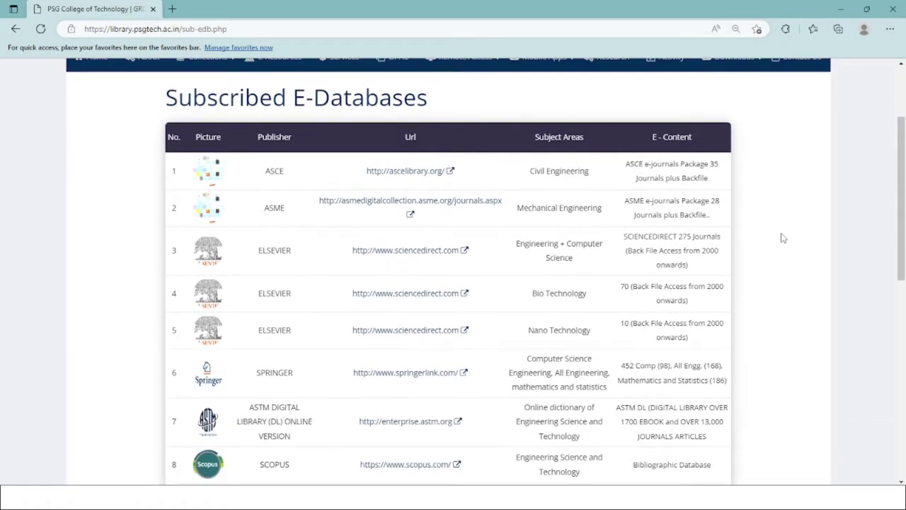
pyautogui.scroll(-1, 783, 238)
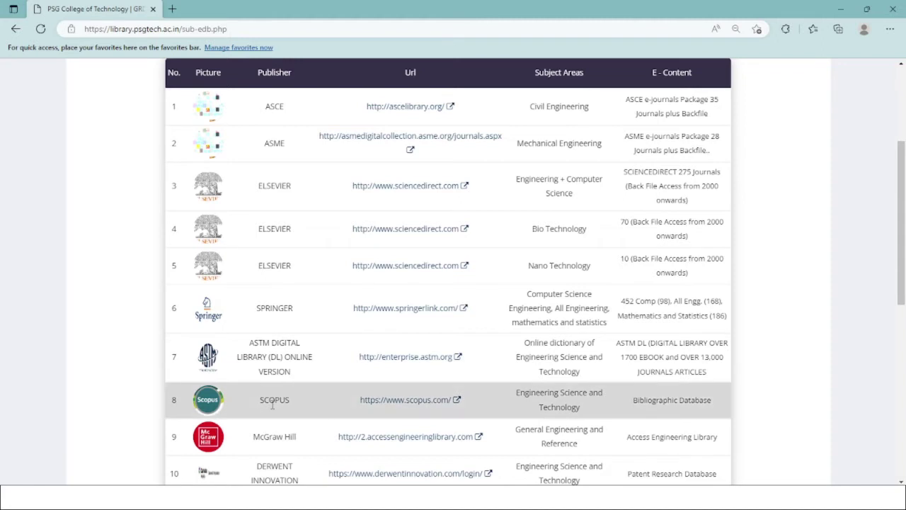
# Step: Open Scopus document search in a new tab, close the library tab, and browse the Search within options
pyautogui.click(413, 402)
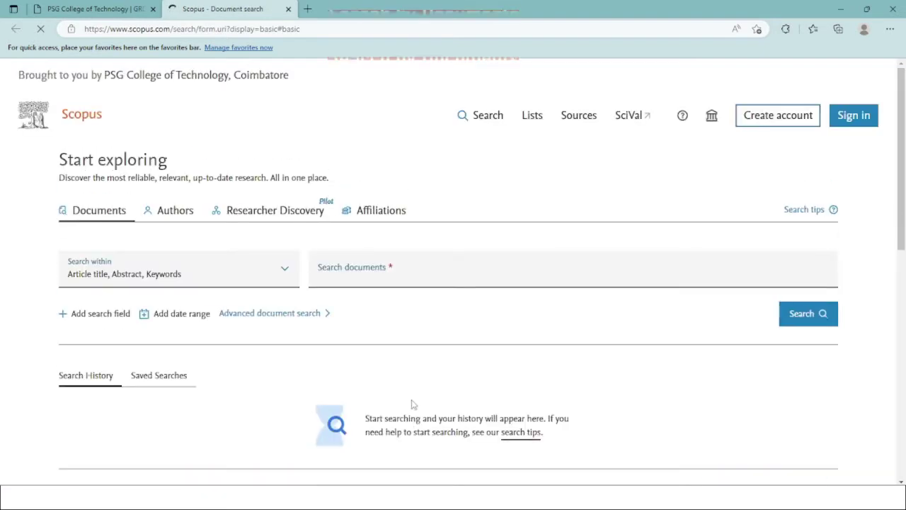
pyautogui.click(152, 9)
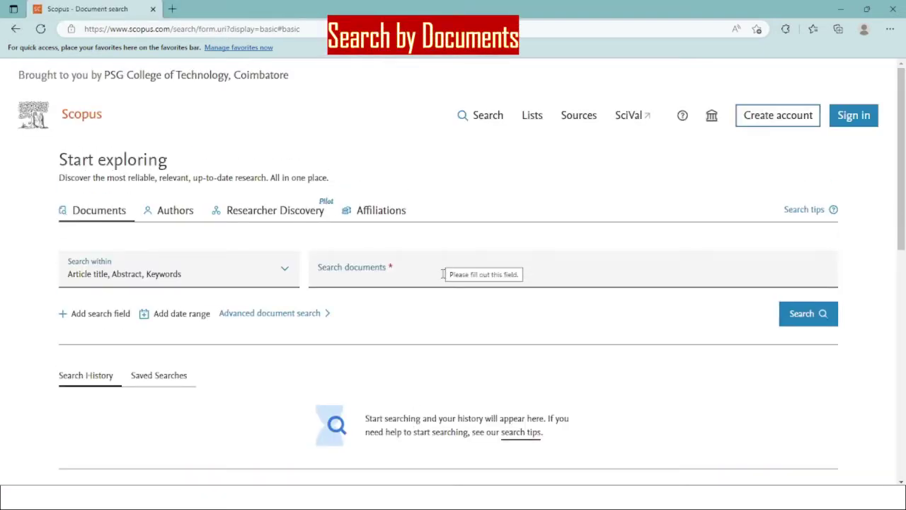
pyautogui.click(415, 277)
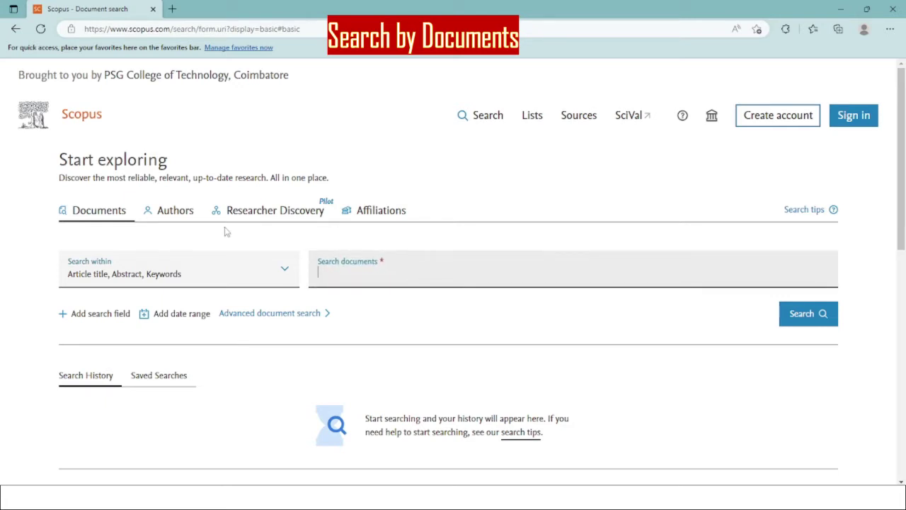
pyautogui.click(273, 276)
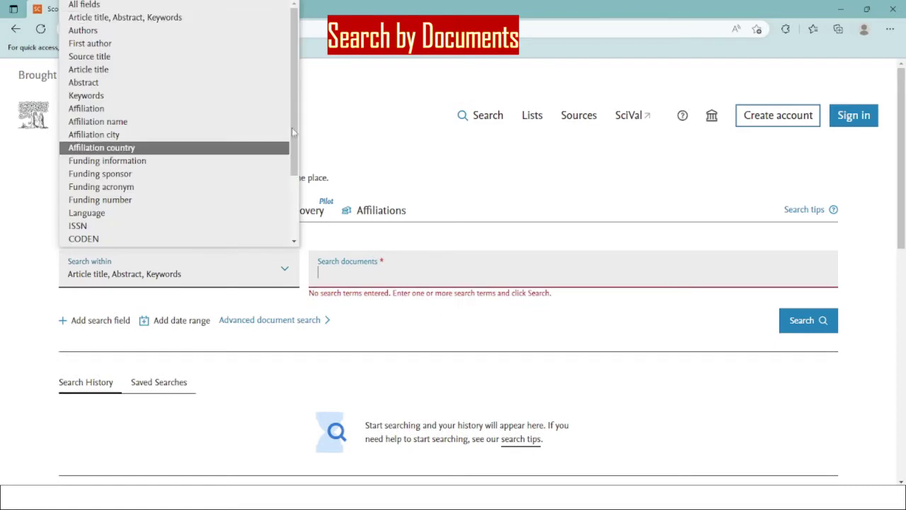
pyautogui.moveTo(299, 120); pyautogui.dragTo(296, 195)
pyautogui.scroll(3, 295, 213)
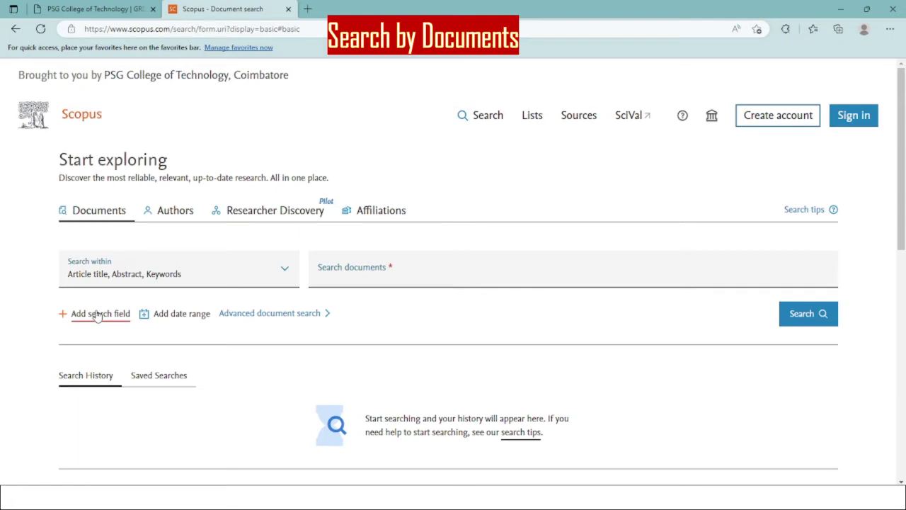
# Step: Add a second search row joined with AND, check its field choices, then remove it
pyautogui.click(98, 316)
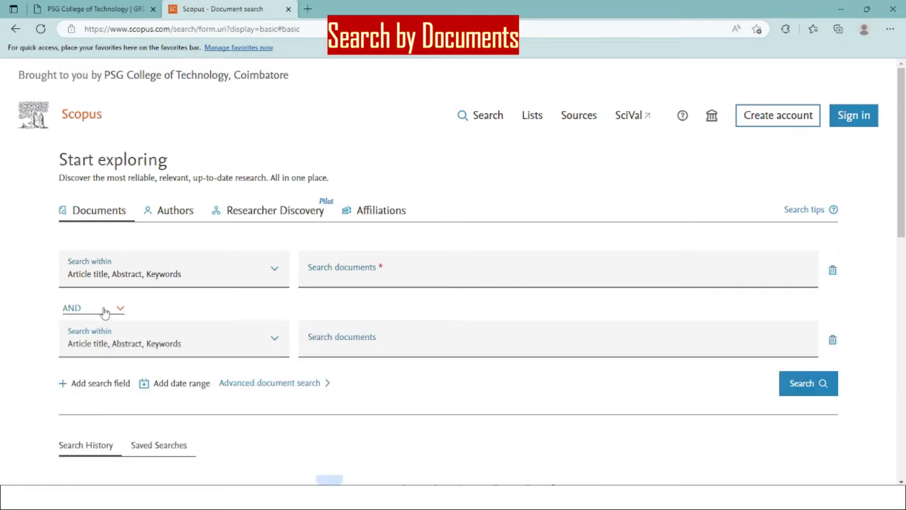
pyautogui.click(117, 313)
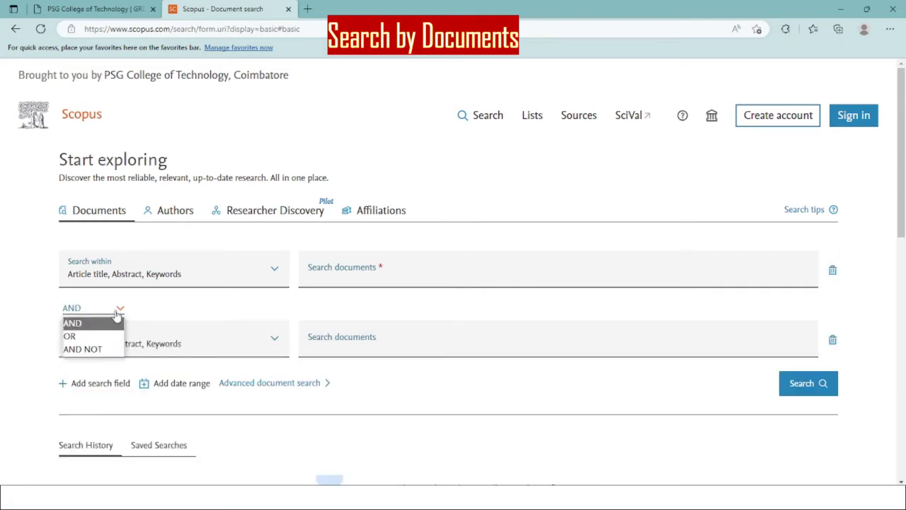
pyautogui.click(117, 313)
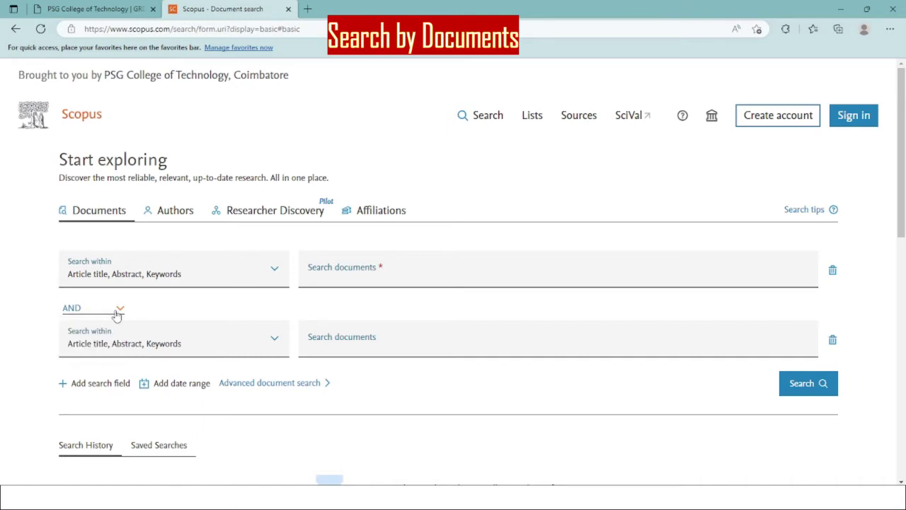
pyautogui.click(273, 342)
pyautogui.click(273, 343)
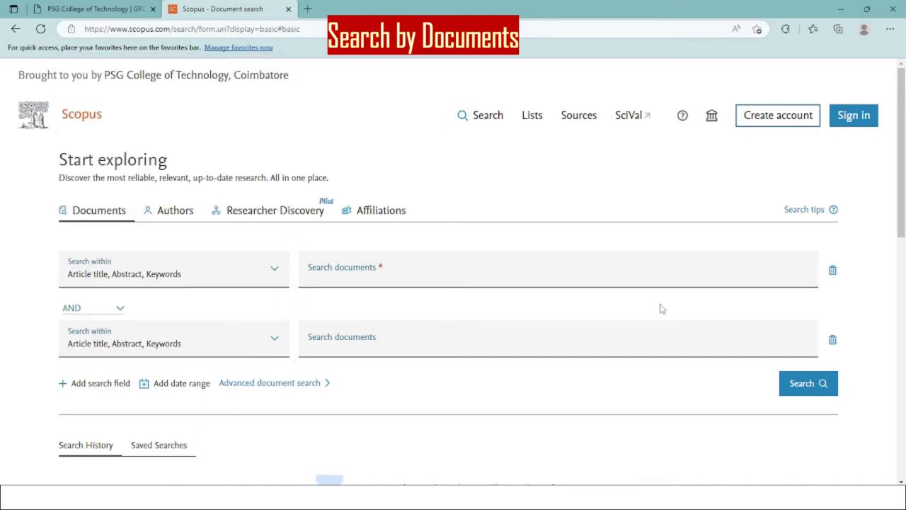
pyautogui.click(828, 344)
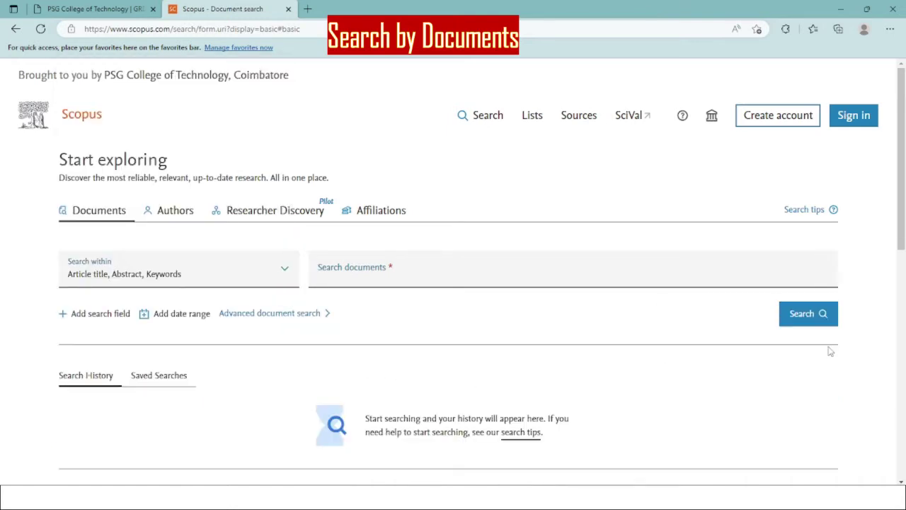
pyautogui.click(176, 315)
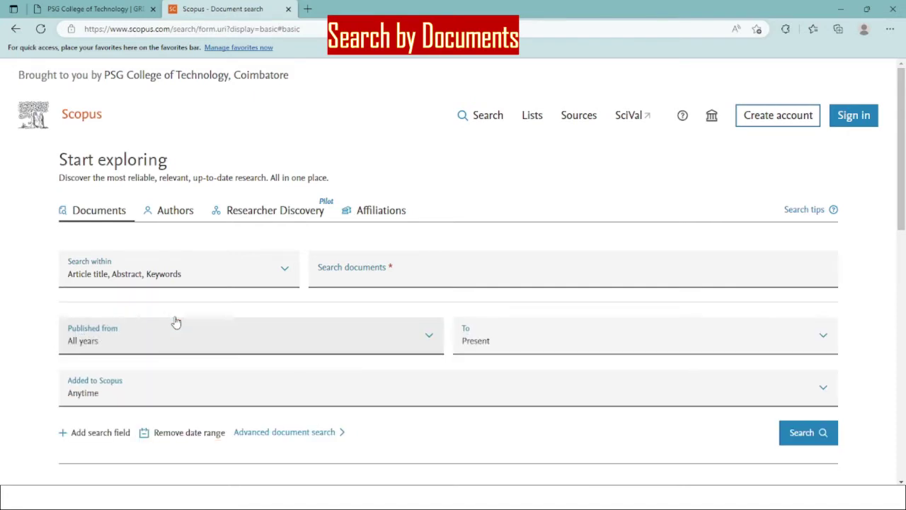
pyautogui.scroll(-1, 176, 322)
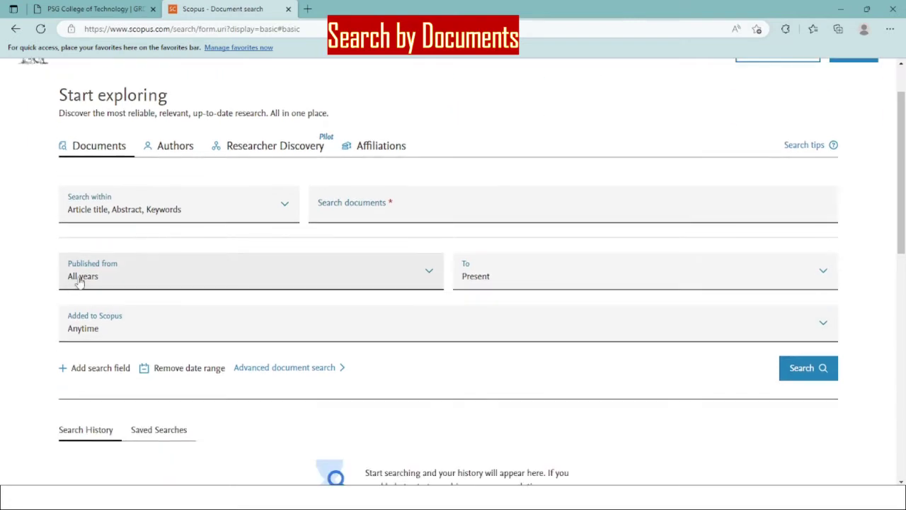
pyautogui.click(80, 279)
pyautogui.click(81, 279)
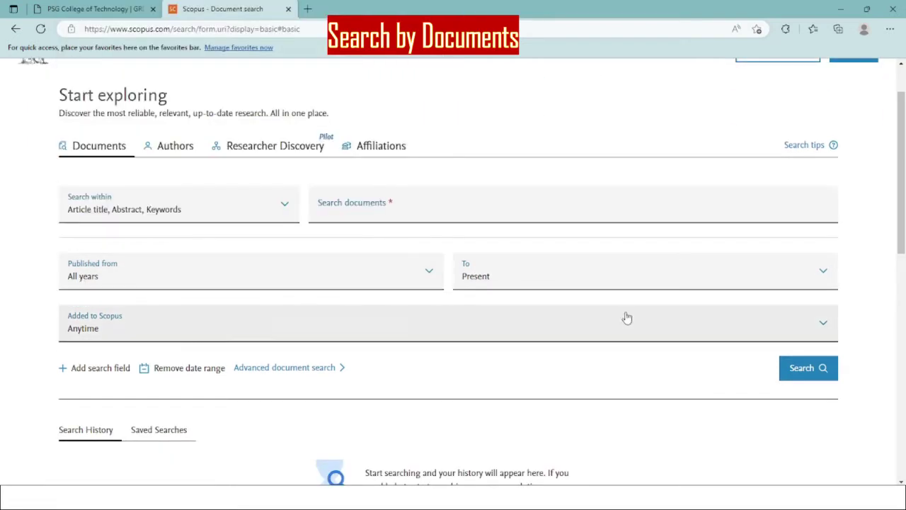
pyautogui.click(632, 288)
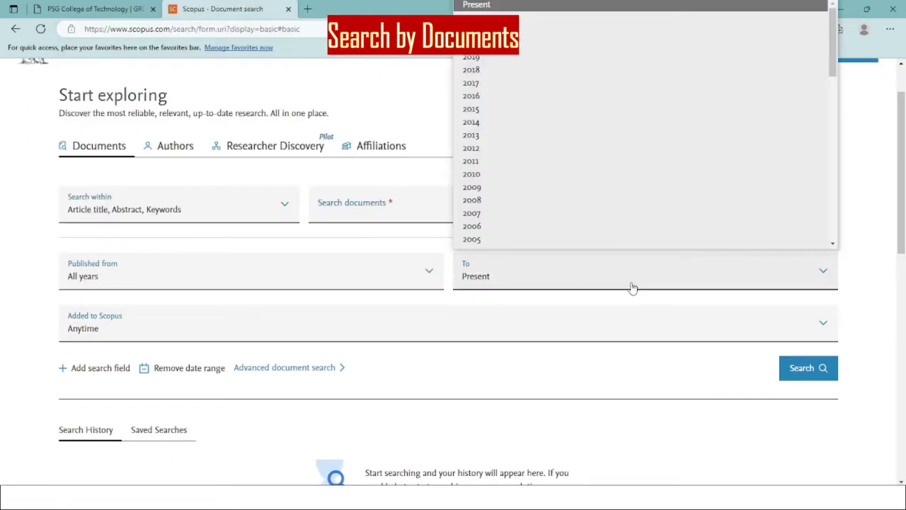
pyautogui.click(633, 288)
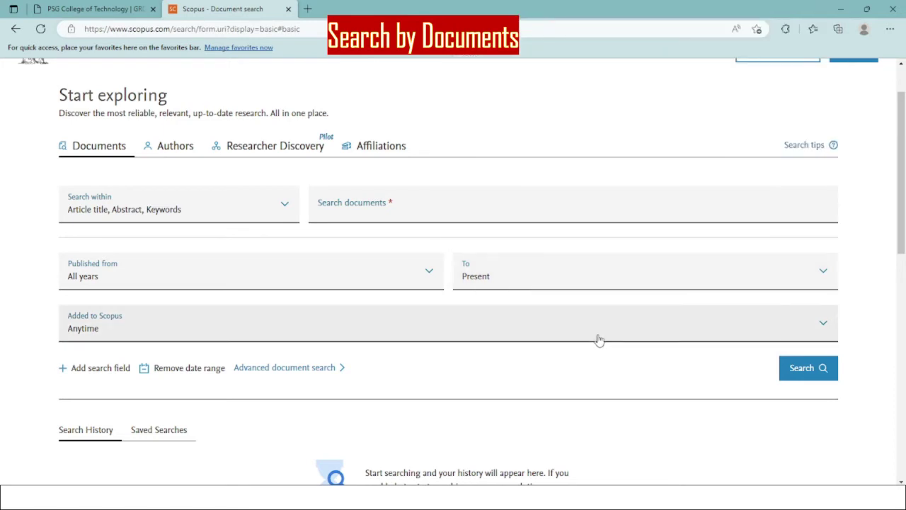
pyautogui.click(599, 340)
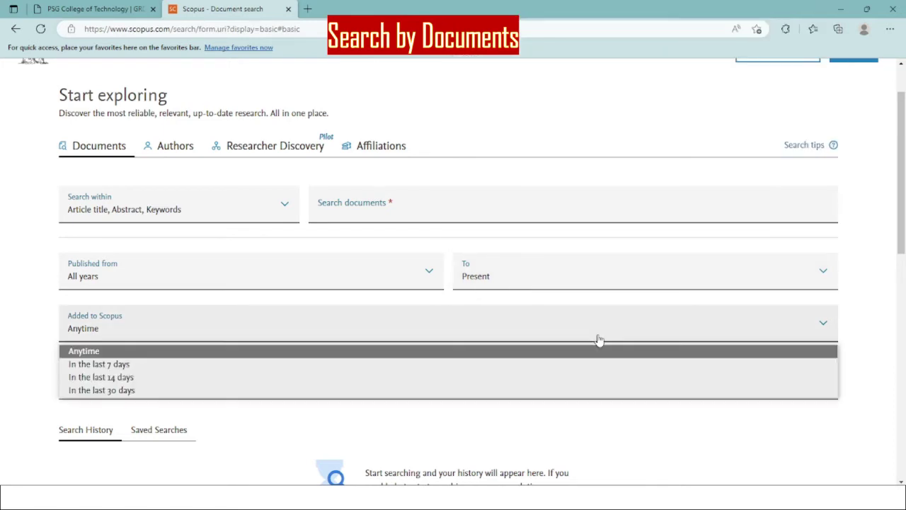
pyautogui.click(599, 340)
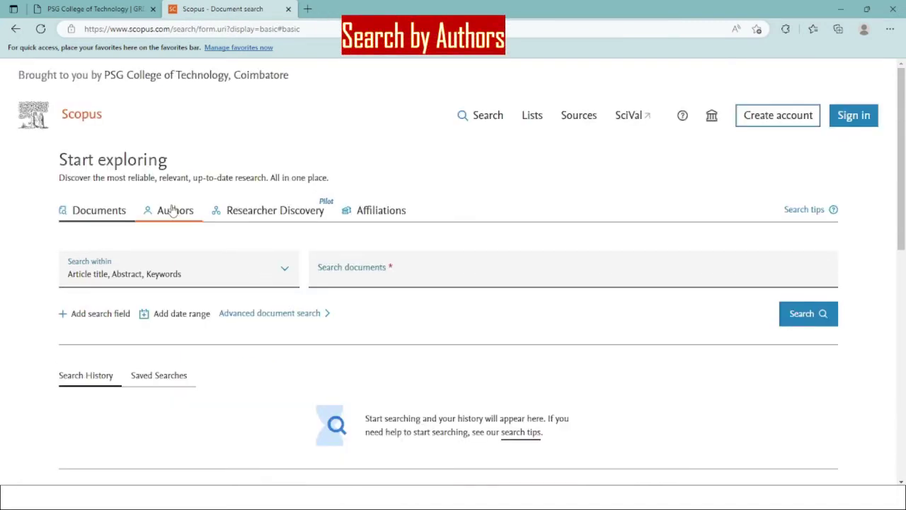
# Step: Switch to author search by keyword and dismiss the saved search suggestions
pyautogui.click(172, 211)
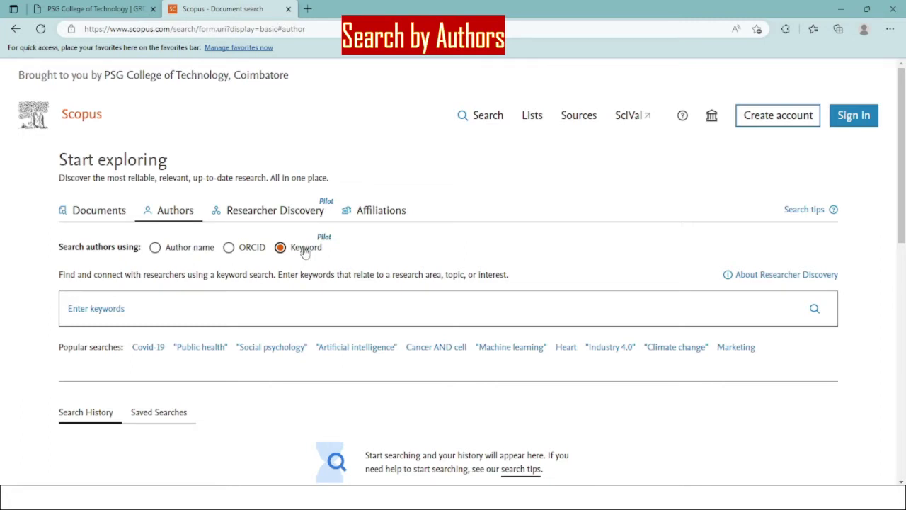
pyautogui.click(249, 307)
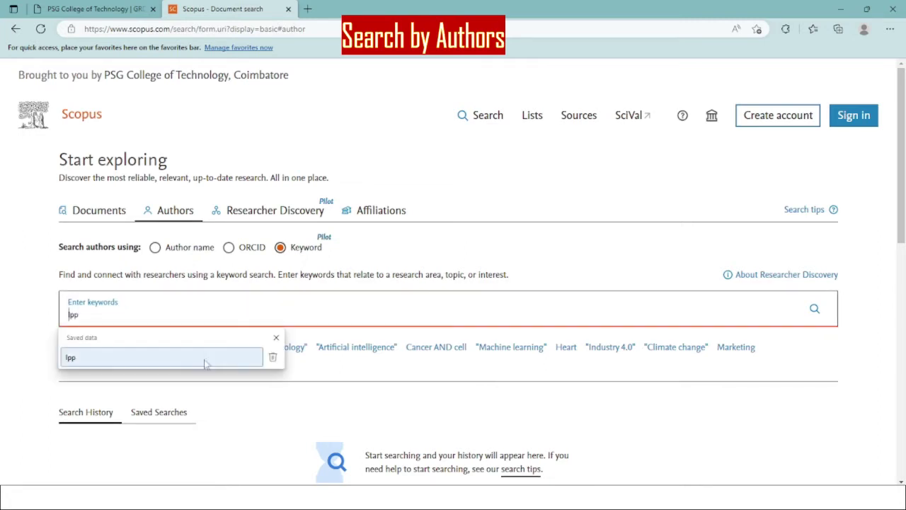
pyautogui.click(275, 339)
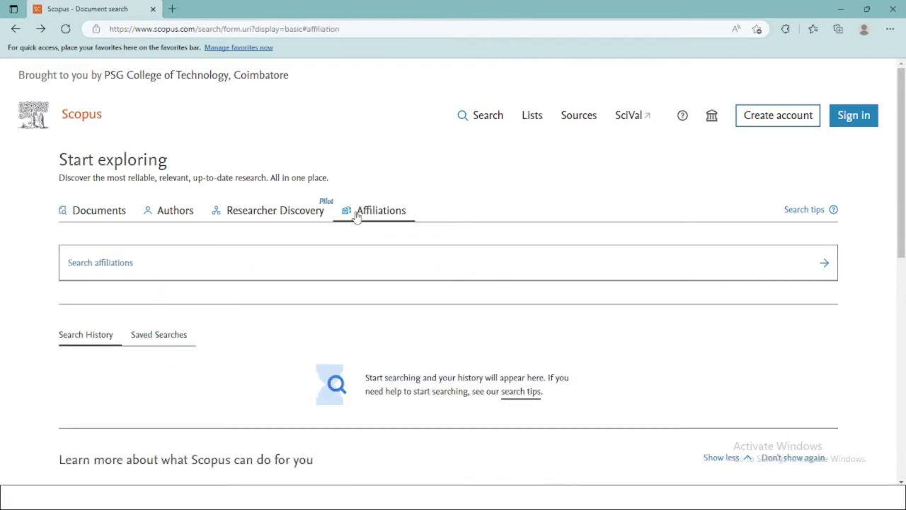
# Step: Enter 'psg' in the affiliations search box to list matching PSG institutions
pyautogui.click(319, 264)
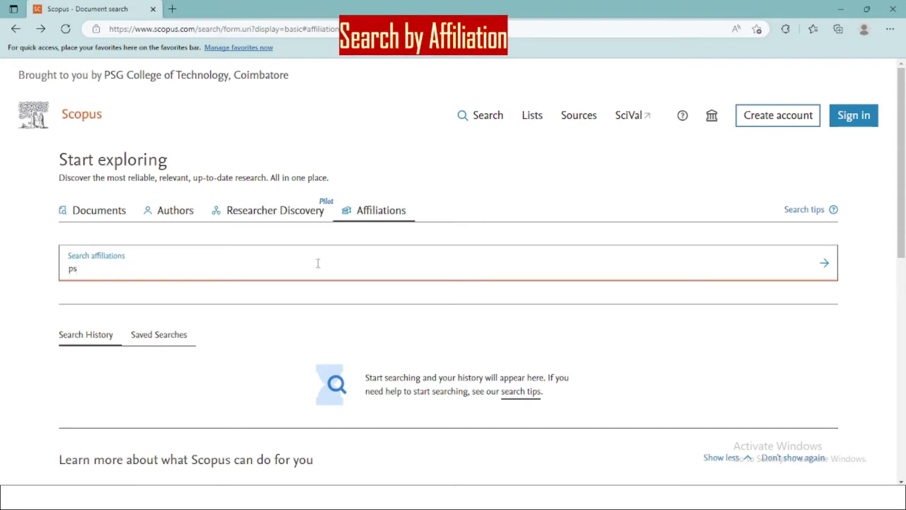
pyautogui.write('psg')
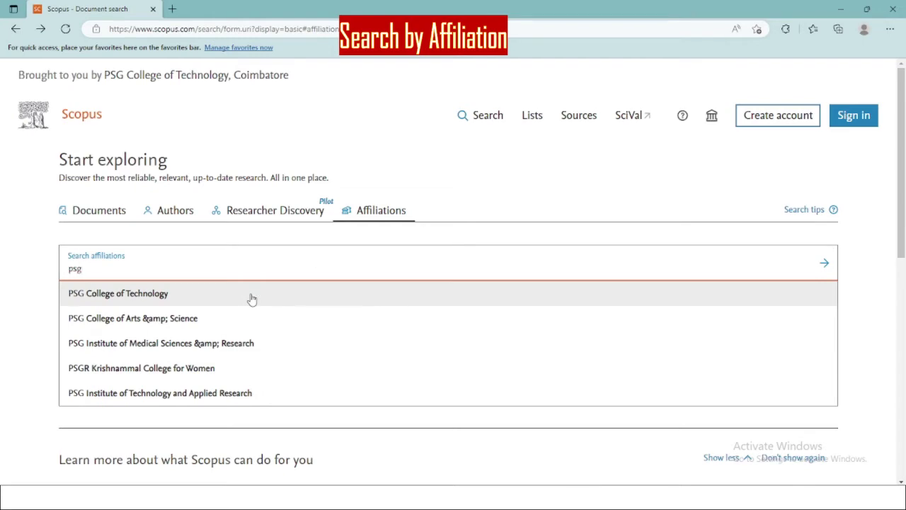
# Step: Open the PSG College of Technology affiliation profile and select its 3188 Engineering documents
pyautogui.click(252, 299)
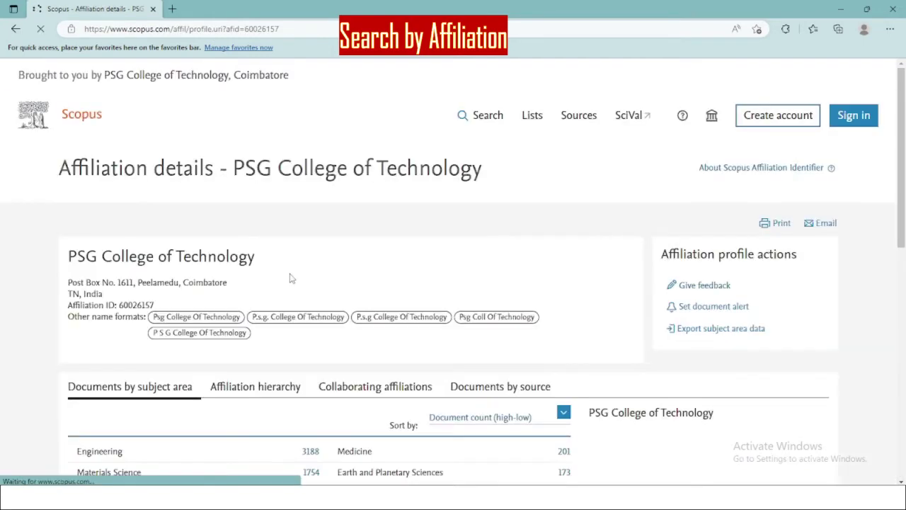
pyautogui.scroll(-4, 289, 277)
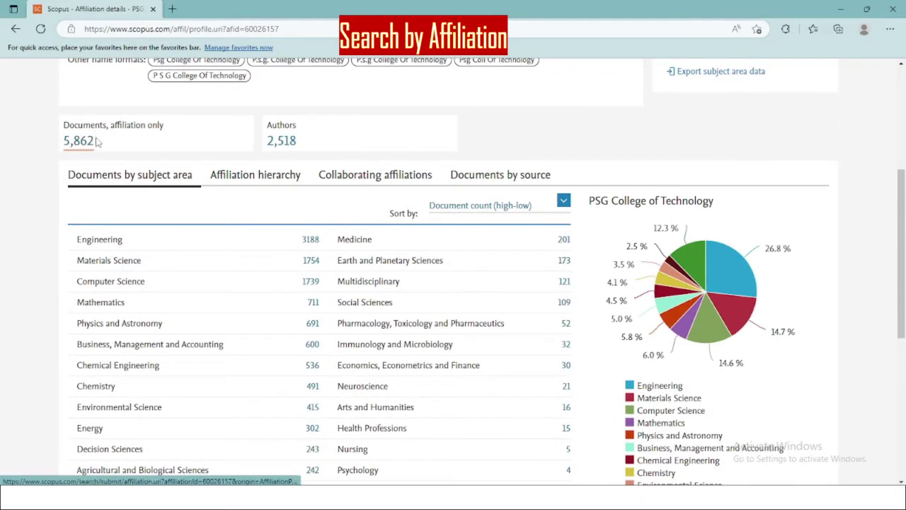
pyautogui.scroll(2, 238, 208)
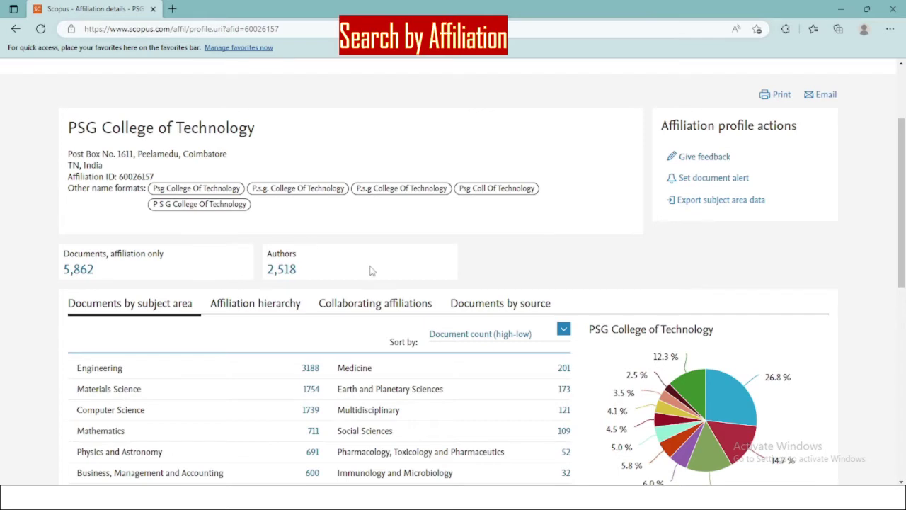
pyautogui.scroll(-2, 372, 270)
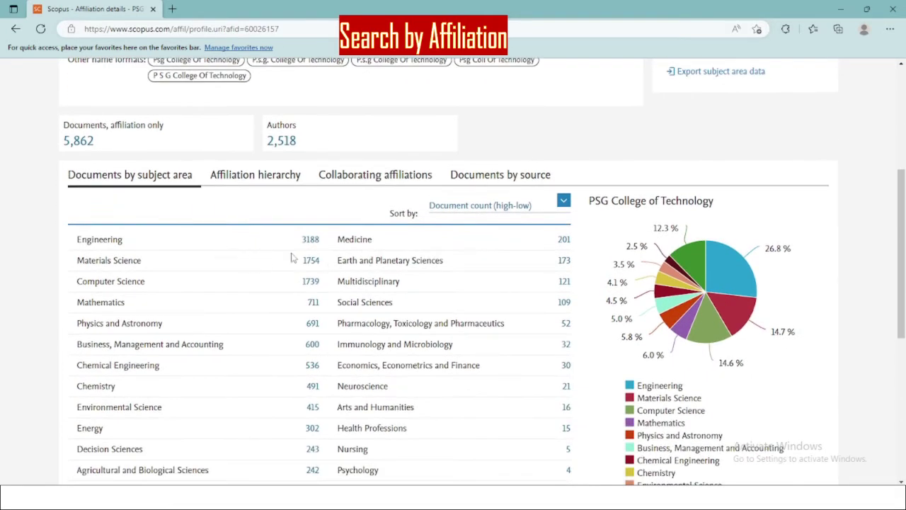
pyautogui.scroll(-1, 303, 259)
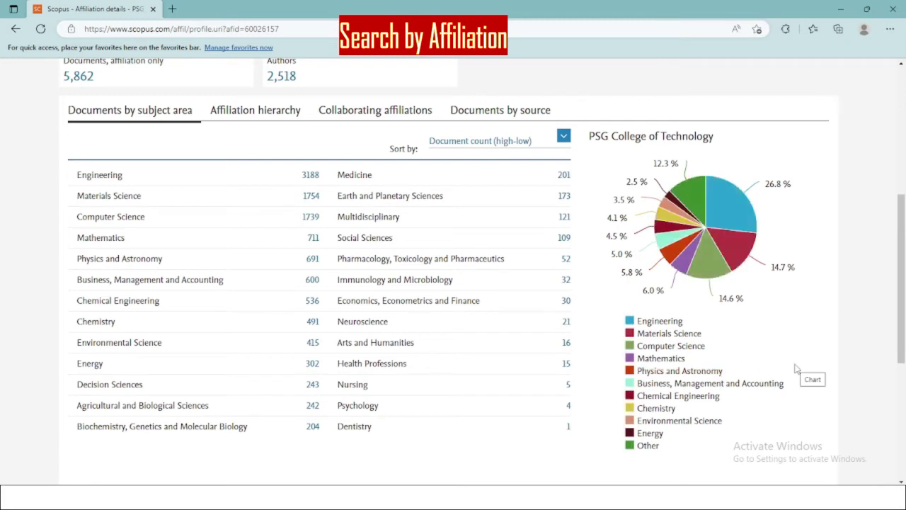
pyautogui.scroll(1, 113, 414)
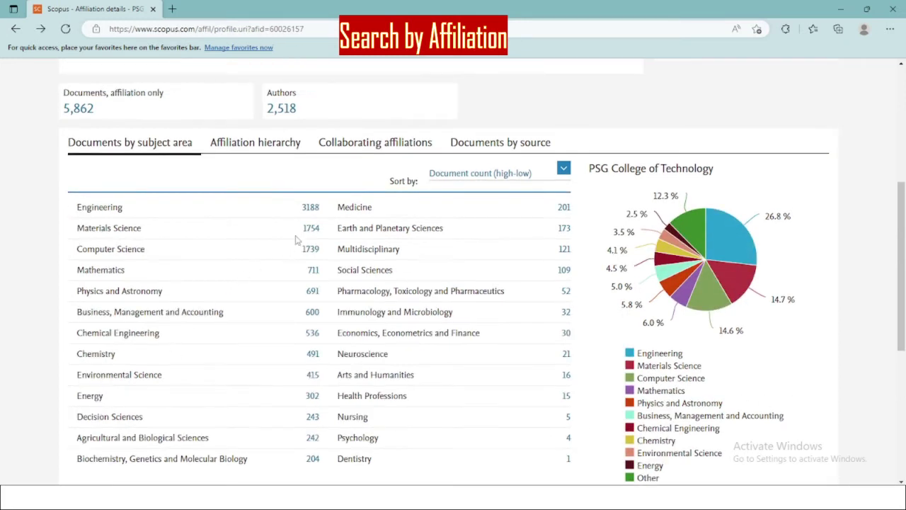
pyautogui.click(312, 208)
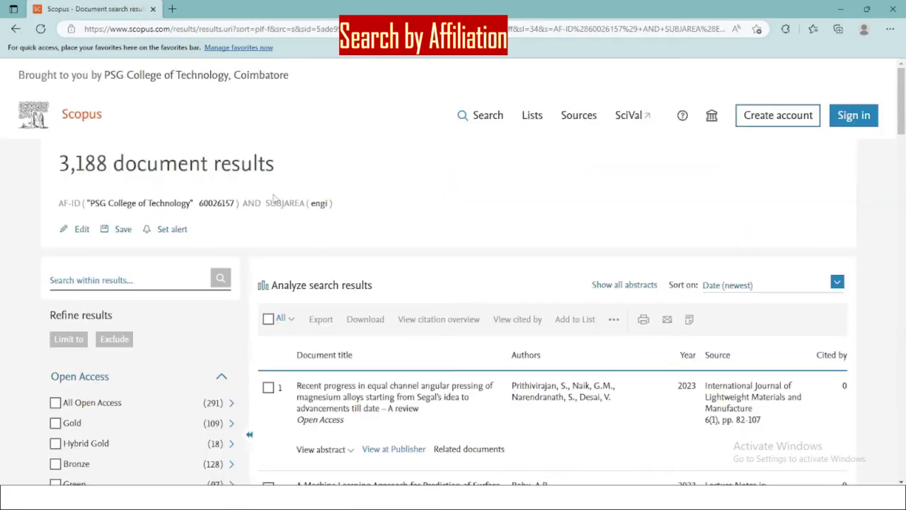
# Step: Scroll the 3,188 results and check the Sort on choices, keeping newest first
pyautogui.scroll(-3, 243, 296)
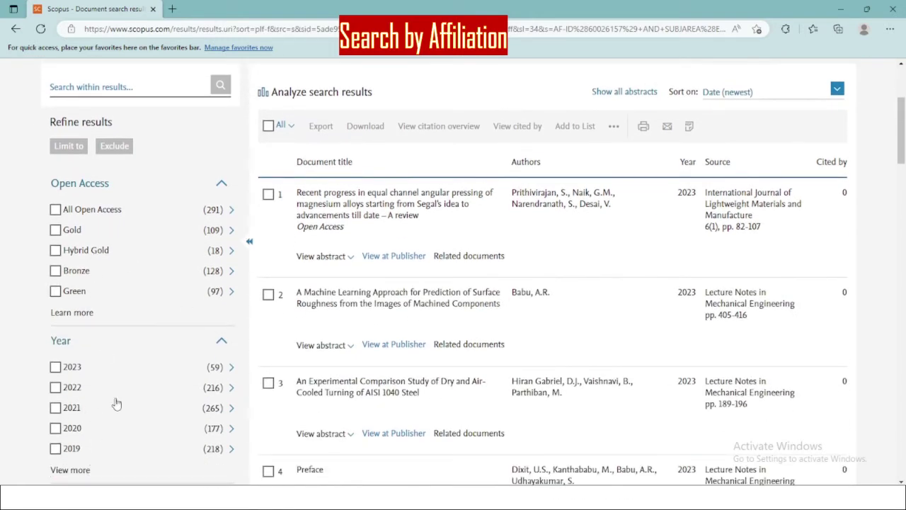
pyautogui.scroll(-2, 120, 472)
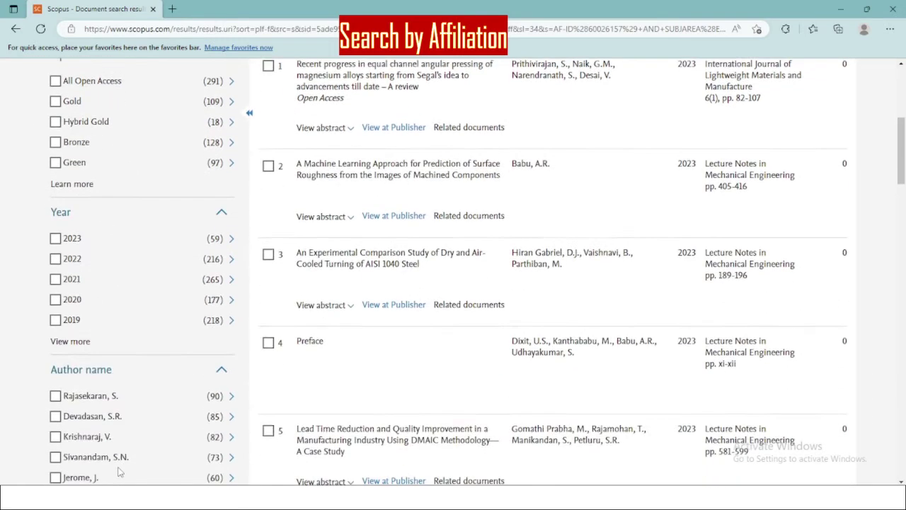
pyautogui.scroll(4, 698, 323)
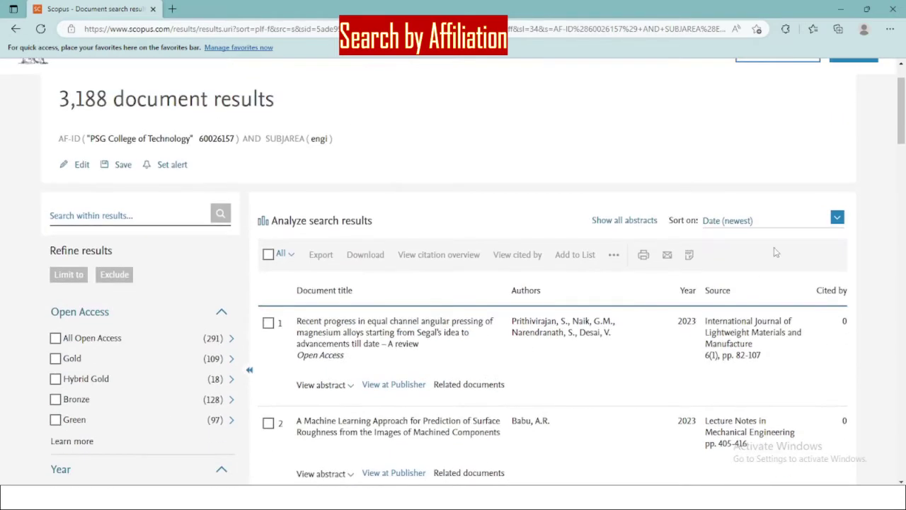
pyautogui.click(838, 220)
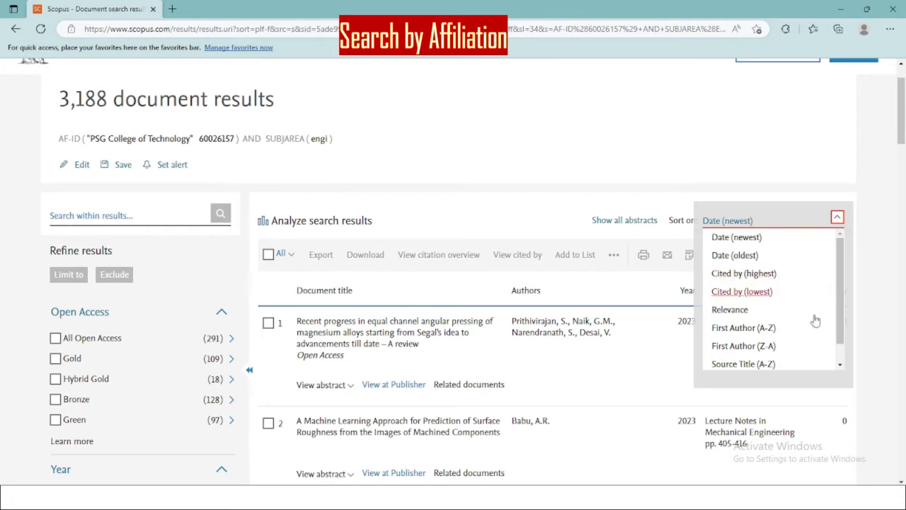
pyautogui.scroll(-1, 796, 356)
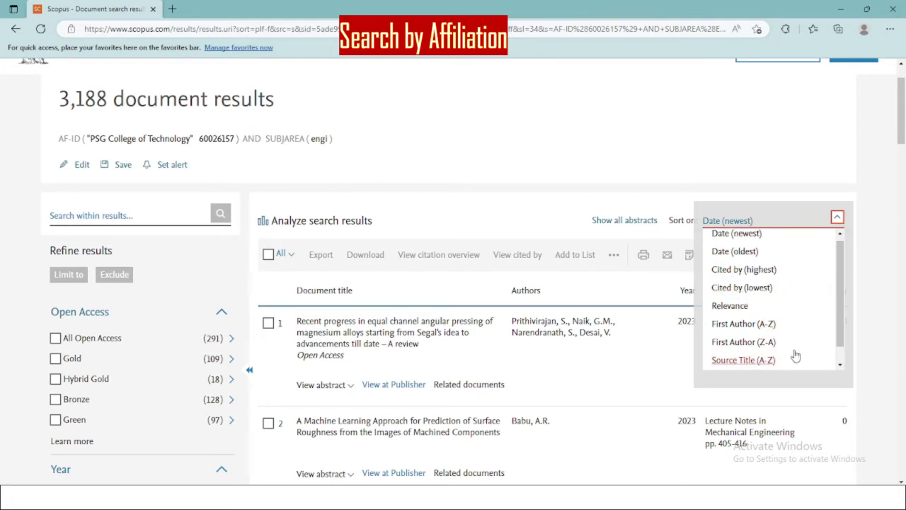
pyautogui.click(838, 217)
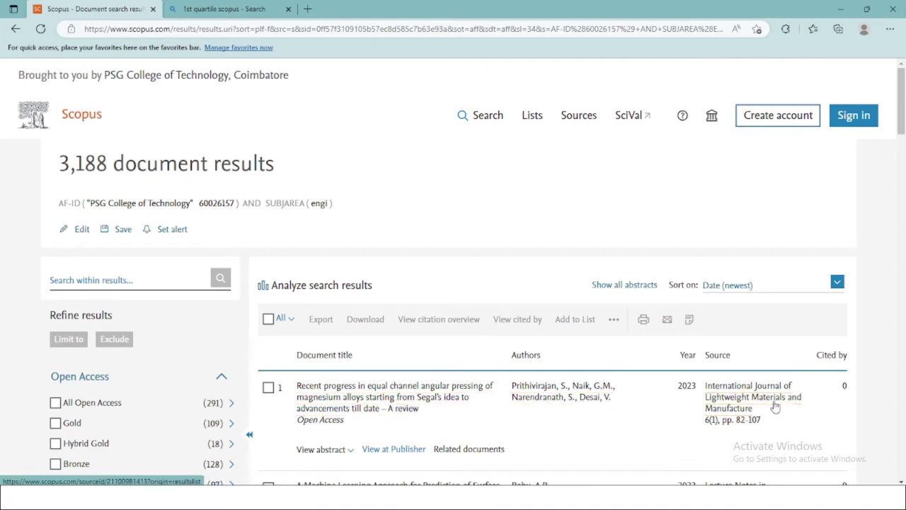
# Step: Expand and collapse the first result's abstract, then scroll through the results
pyautogui.scroll(-1, 761, 408)
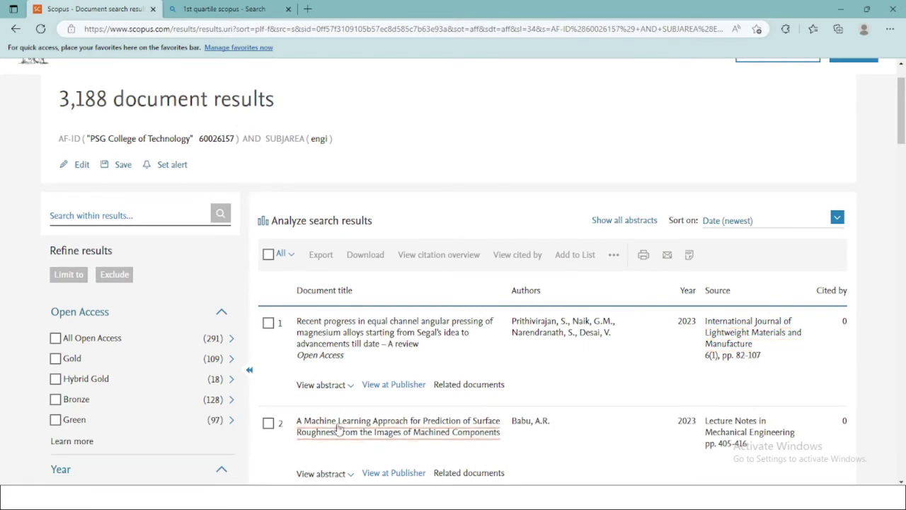
pyautogui.click(341, 390)
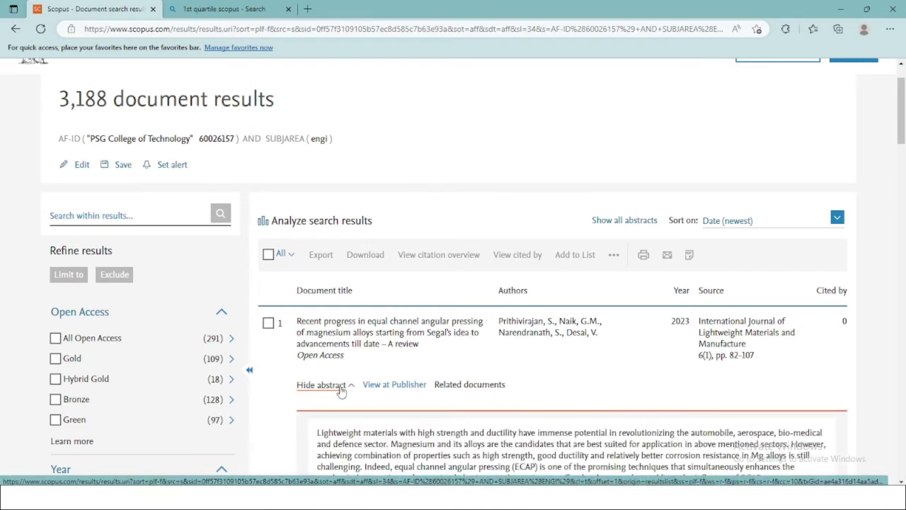
pyautogui.click(340, 390)
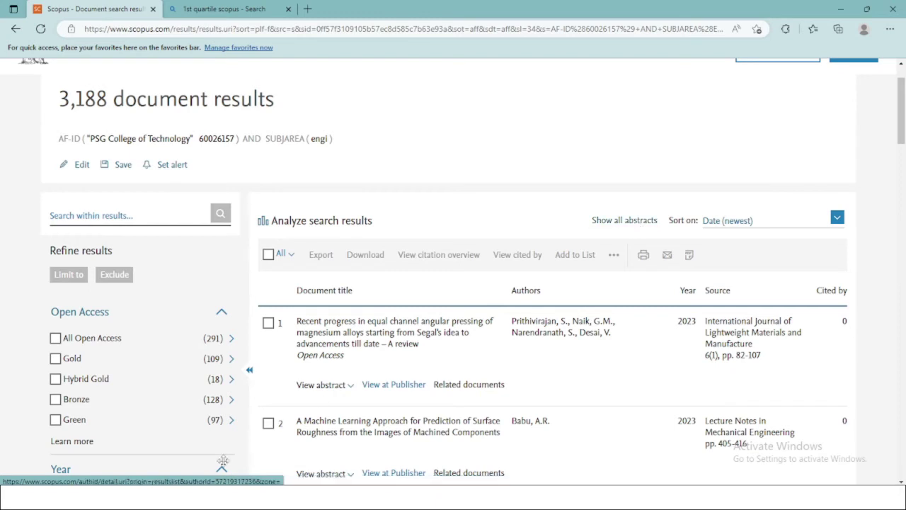
pyautogui.scroll(-2, 439, 283)
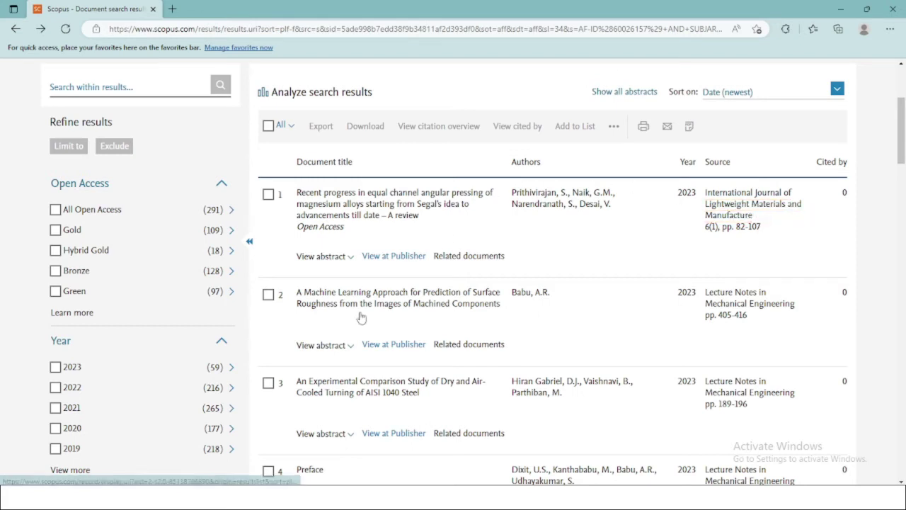
pyautogui.scroll(1, 552, 283)
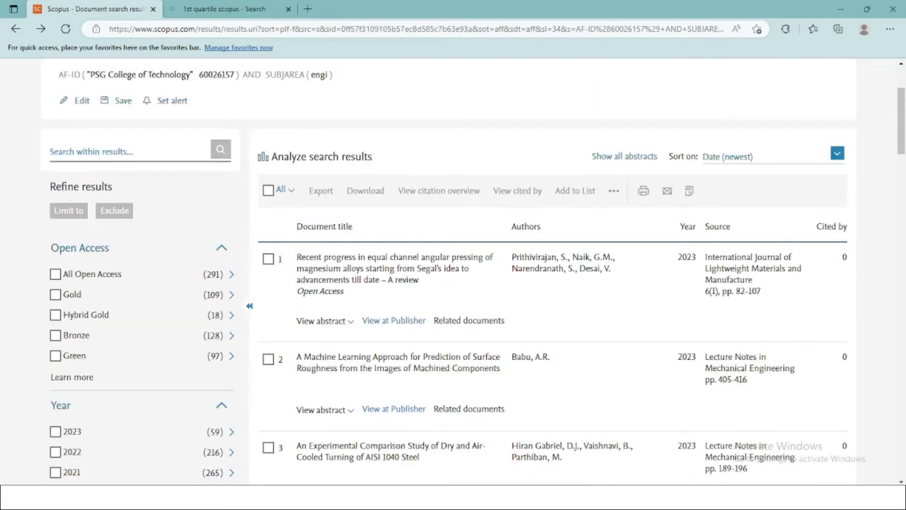
# Step: Open the first result's author profile with all author info, then analyze the author's output
pyautogui.click(543, 262)
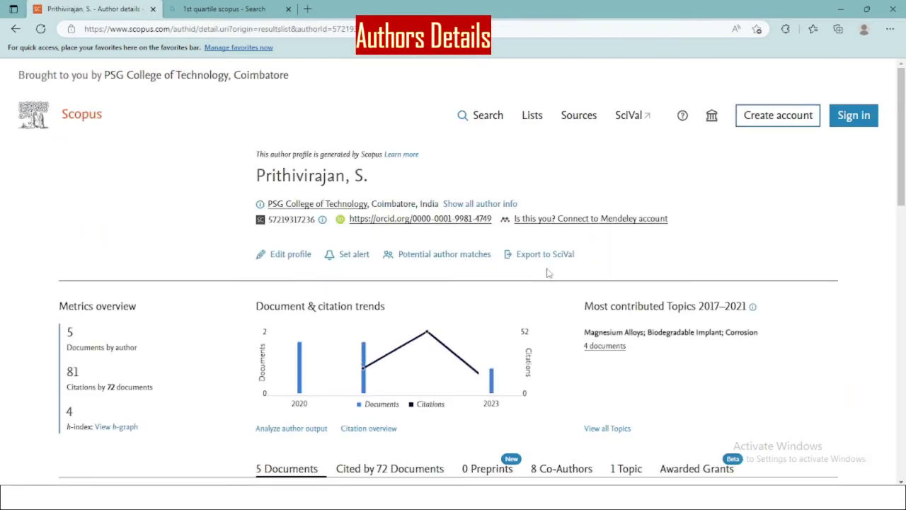
pyautogui.click(481, 204)
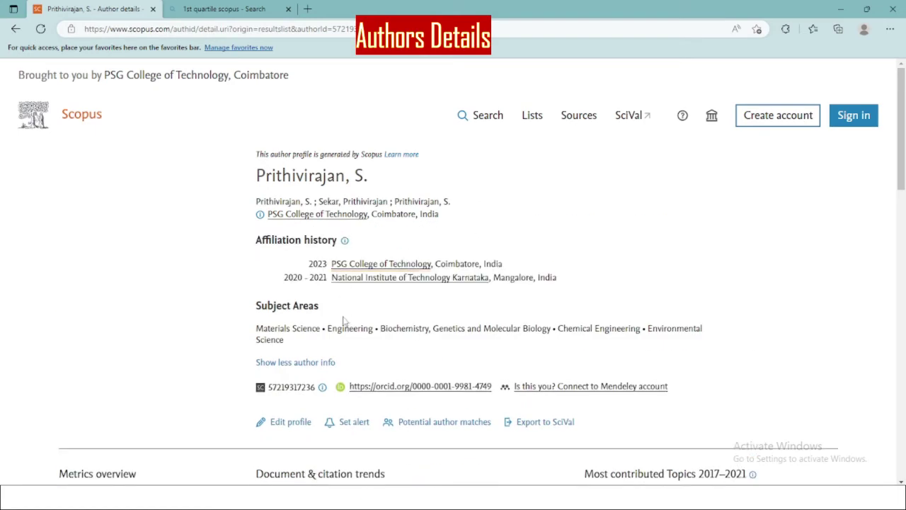
pyautogui.scroll(-4, 516, 348)
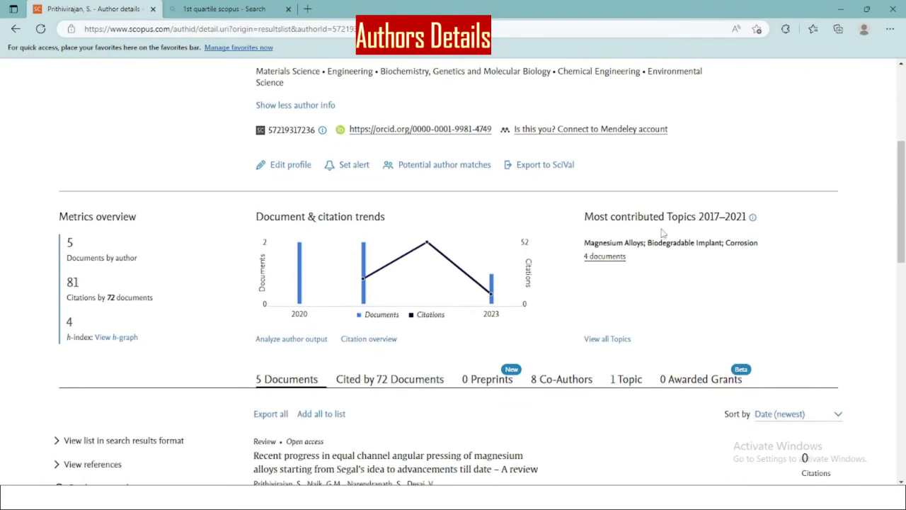
pyautogui.scroll(-2, 676, 248)
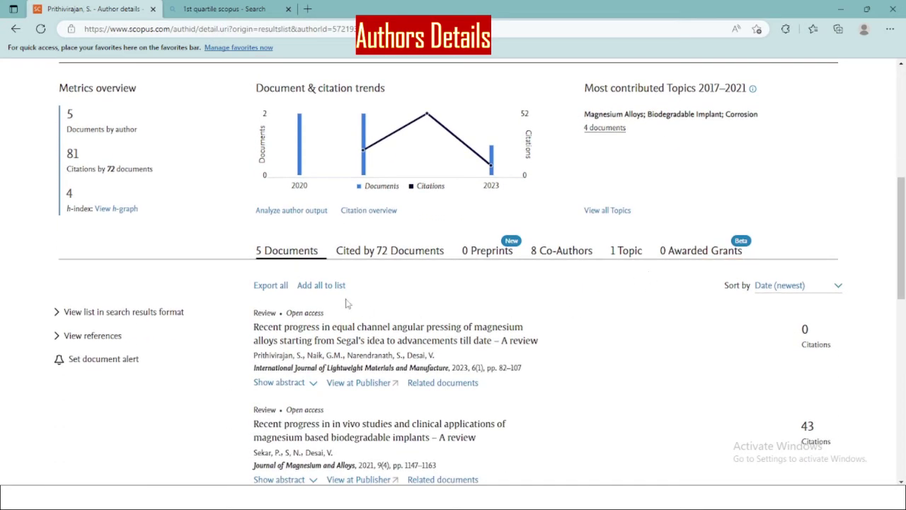
pyautogui.click(294, 211)
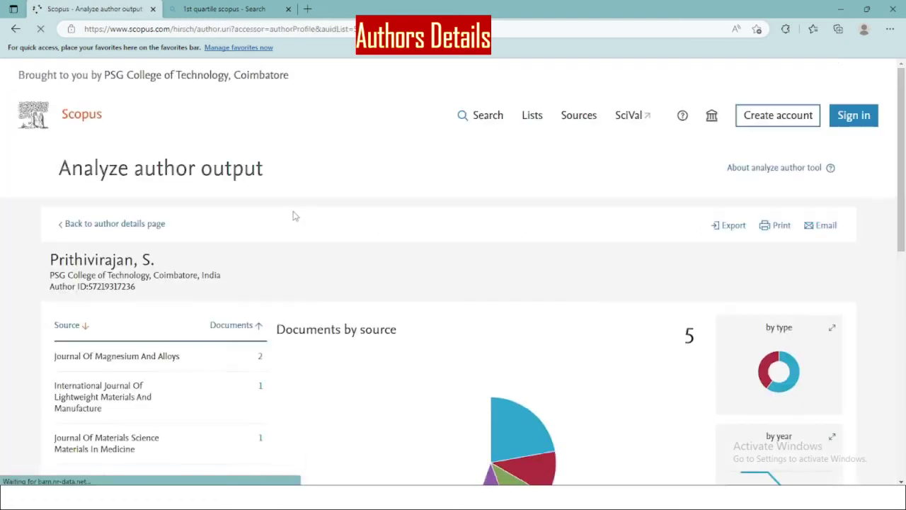
# Step: Scroll through the author's Documents by source chart, h-index, citations and co-author cards
pyautogui.scroll(-1, 715, 320)
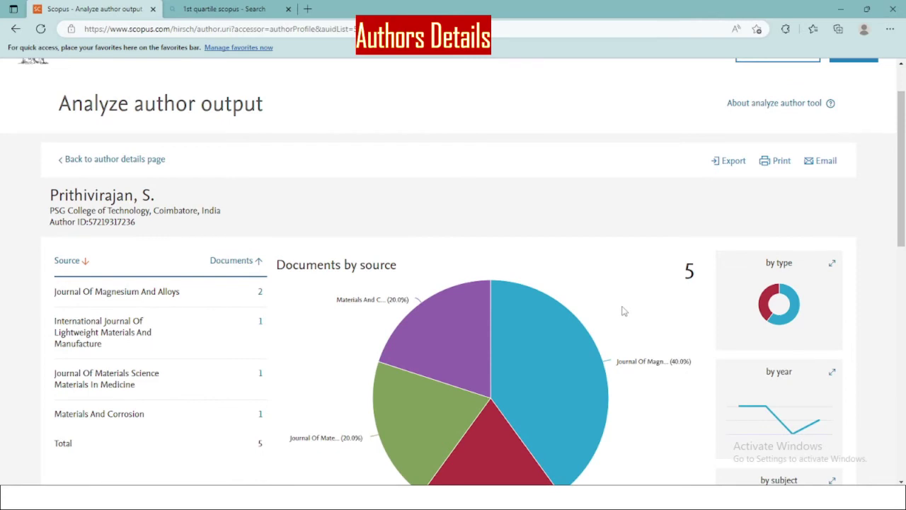
pyautogui.scroll(-1, 598, 319)
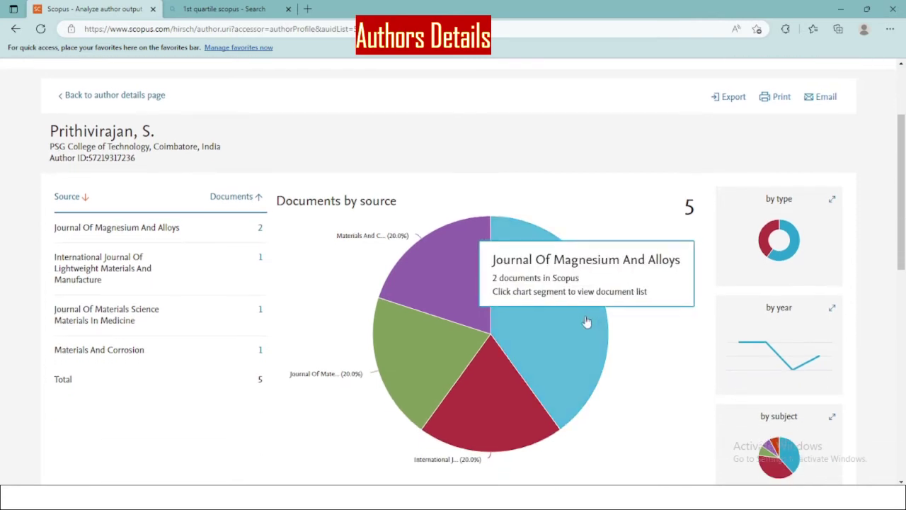
pyautogui.scroll(-1, 638, 358)
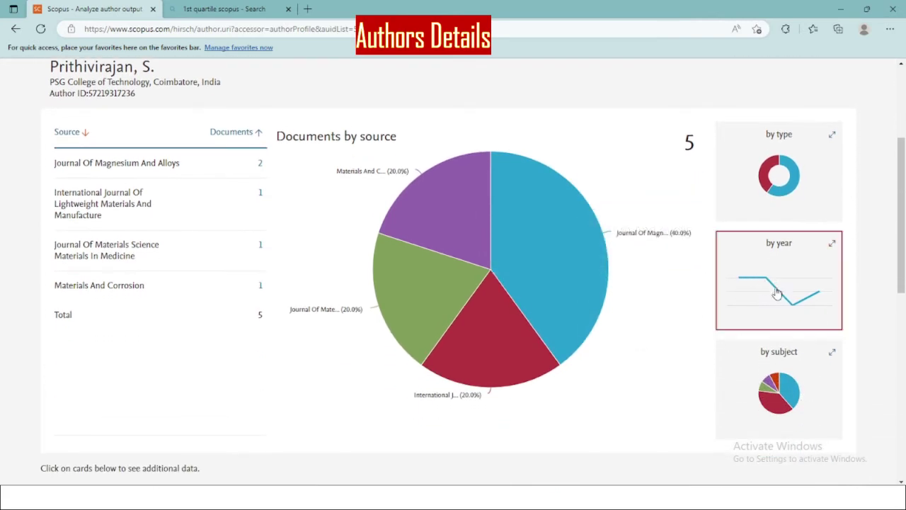
pyautogui.scroll(-1, 708, 333)
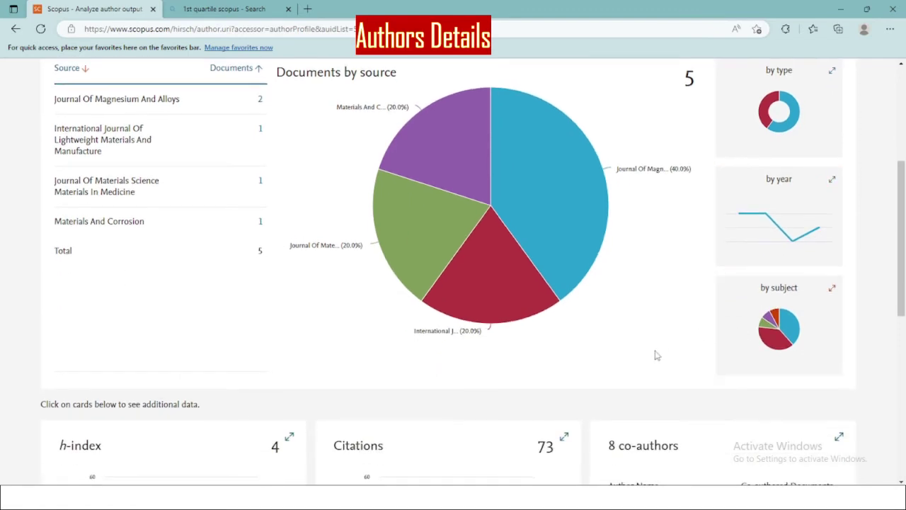
pyautogui.scroll(-2, 654, 357)
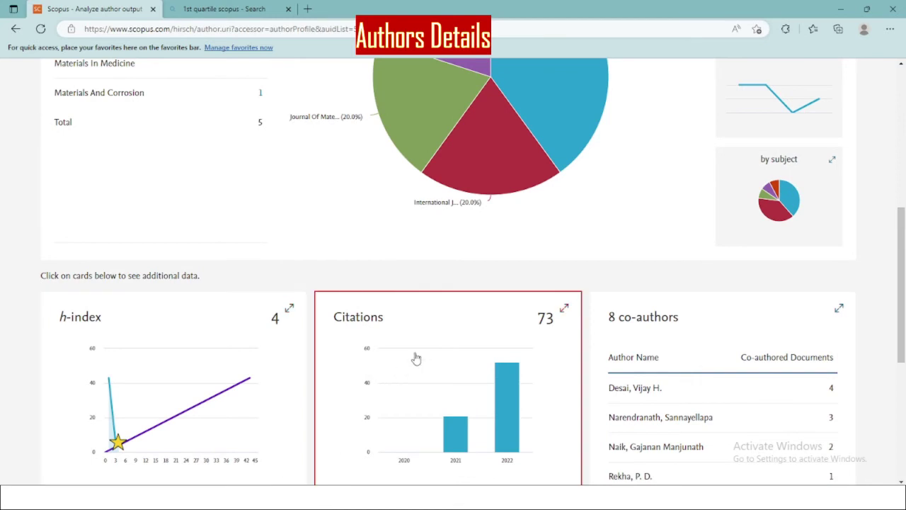
pyautogui.scroll(-2, 391, 269)
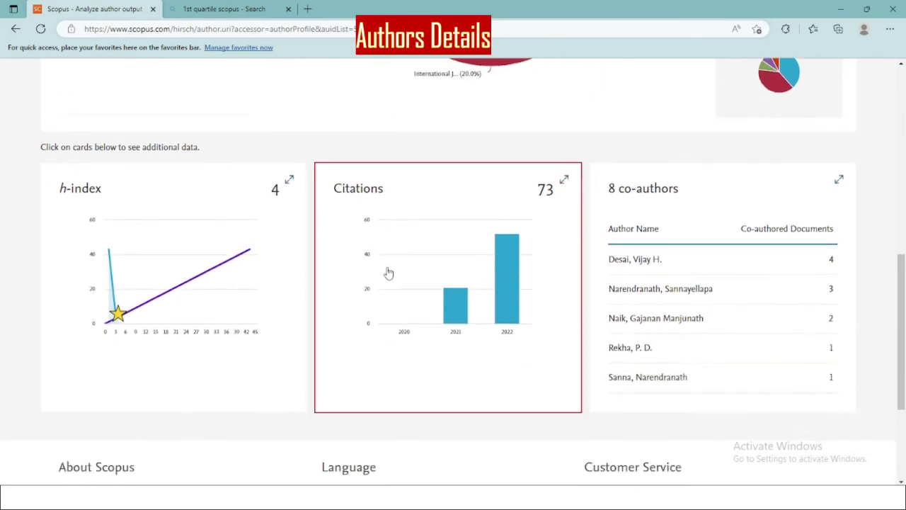
pyautogui.scroll(8, 309, 432)
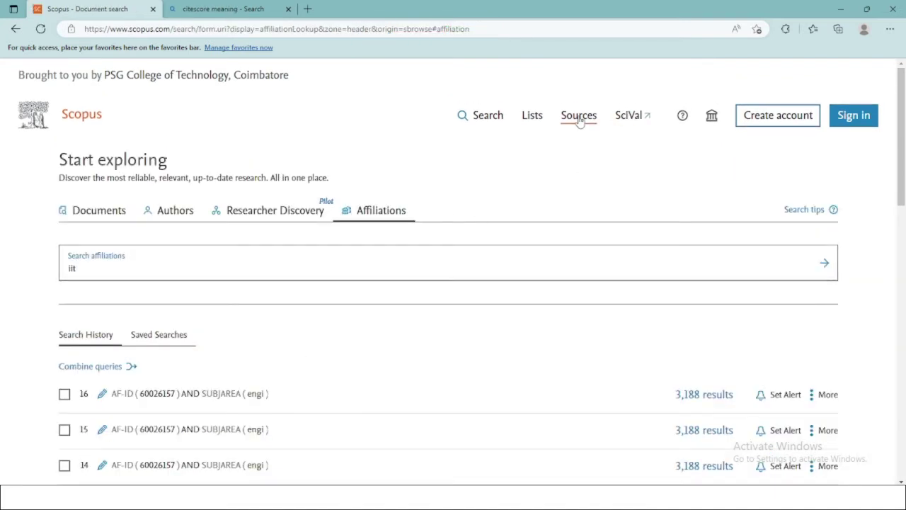
# Step: Open the Sources list ranked by CiteScore and check the metrics year, keeping 2021
pyautogui.click(579, 117)
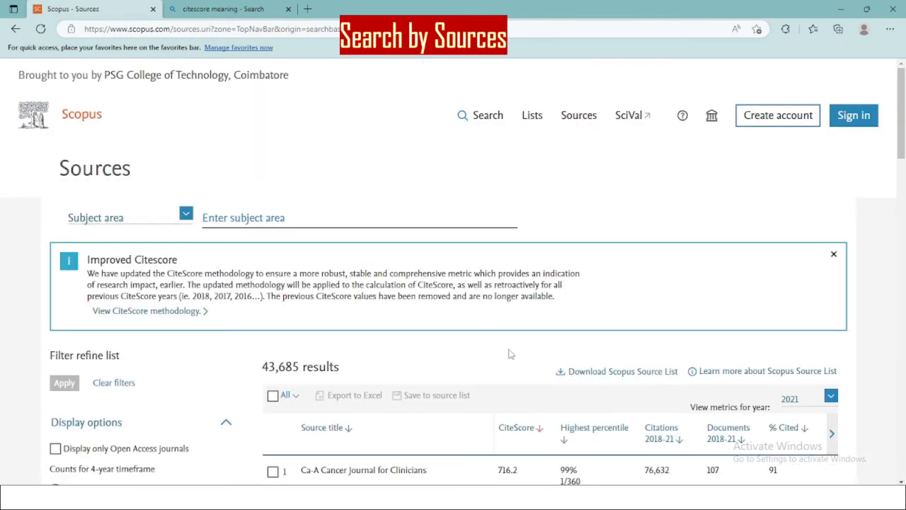
pyautogui.scroll(-4, 510, 352)
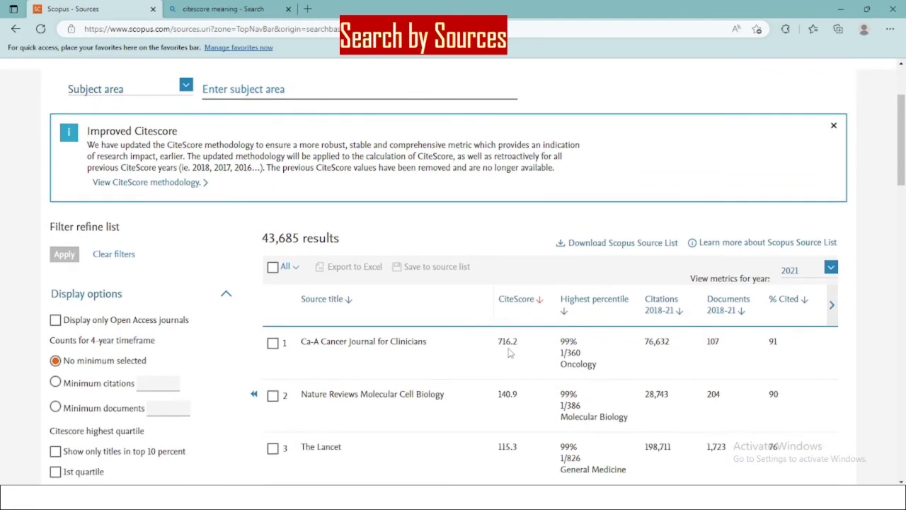
pyautogui.scroll(2, 510, 353)
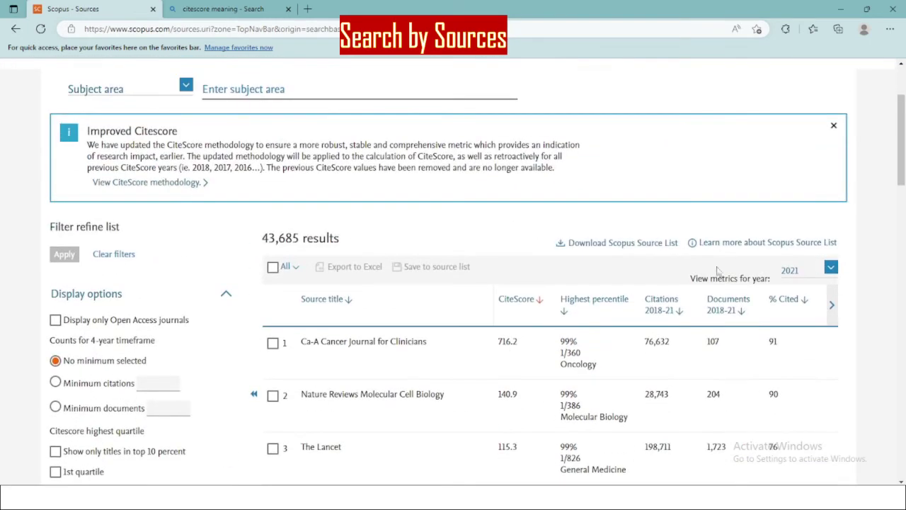
pyautogui.click(830, 267)
pyautogui.click(830, 267)
pyautogui.scroll(-4, 347, 360)
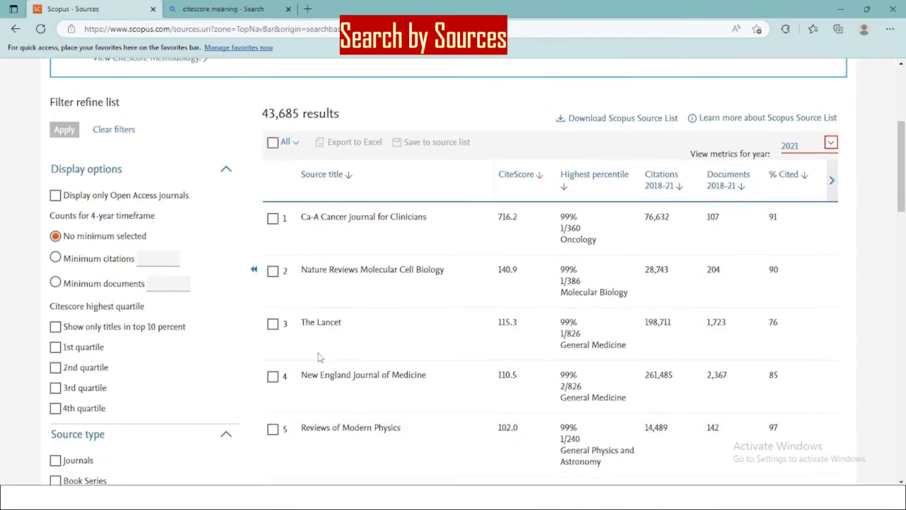